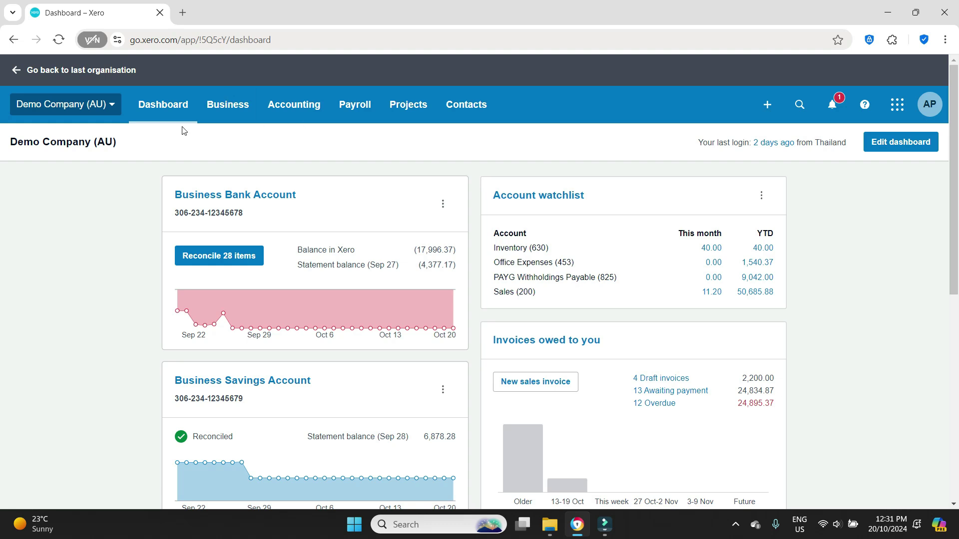
- Open the T-Shirt Large Black item (5 on hand) from Products and services and duplicate its tab
{"action": "left_click", "coordinate": [216, 103]}
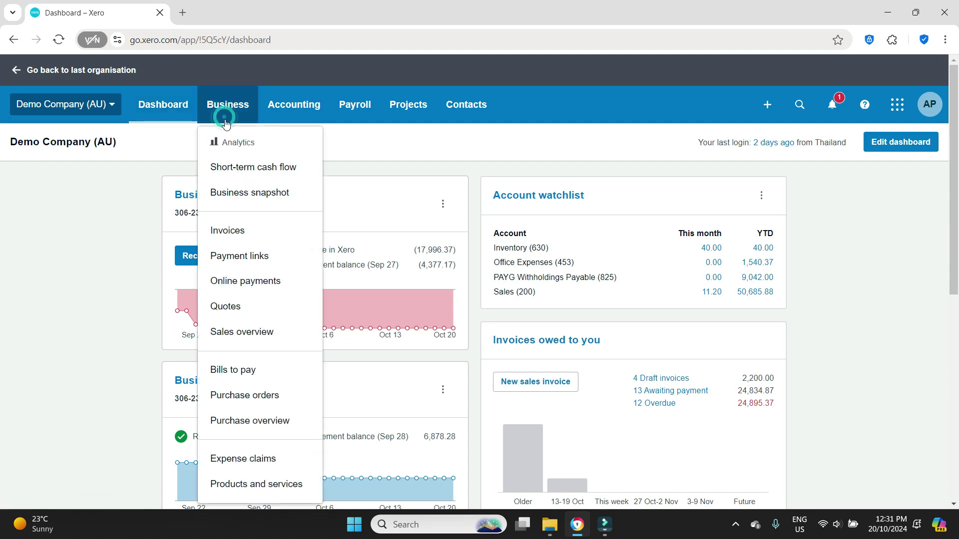
{"action": "left_click", "coordinate": [239, 493]}
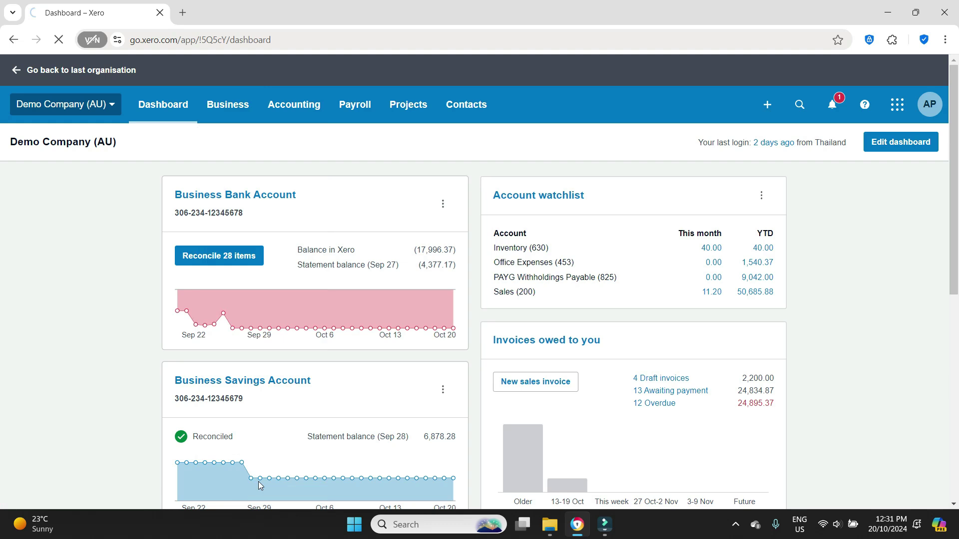
{"action": "scroll", "coordinate": [860, 335], "scroll_direction": "down", "scroll_amount": 5}
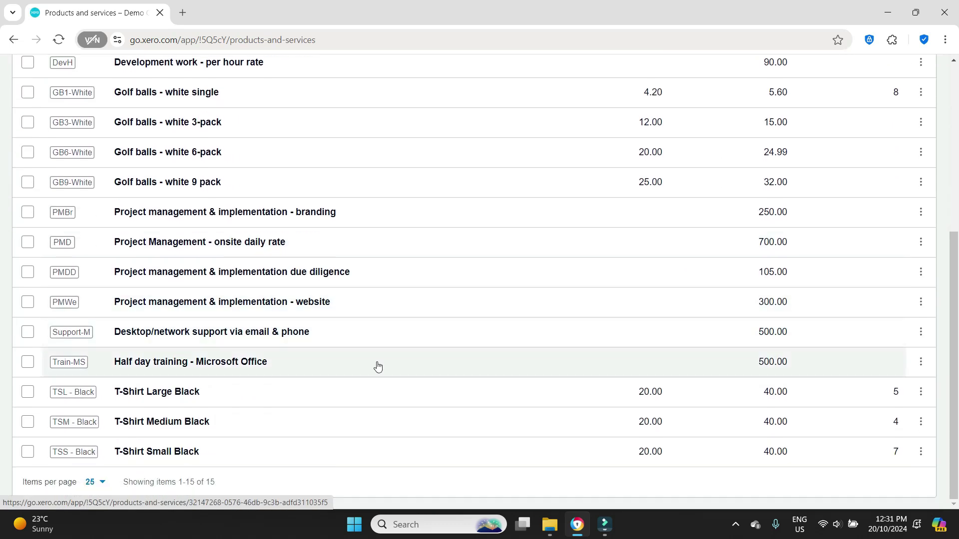
{"action": "left_click", "coordinate": [163, 399]}
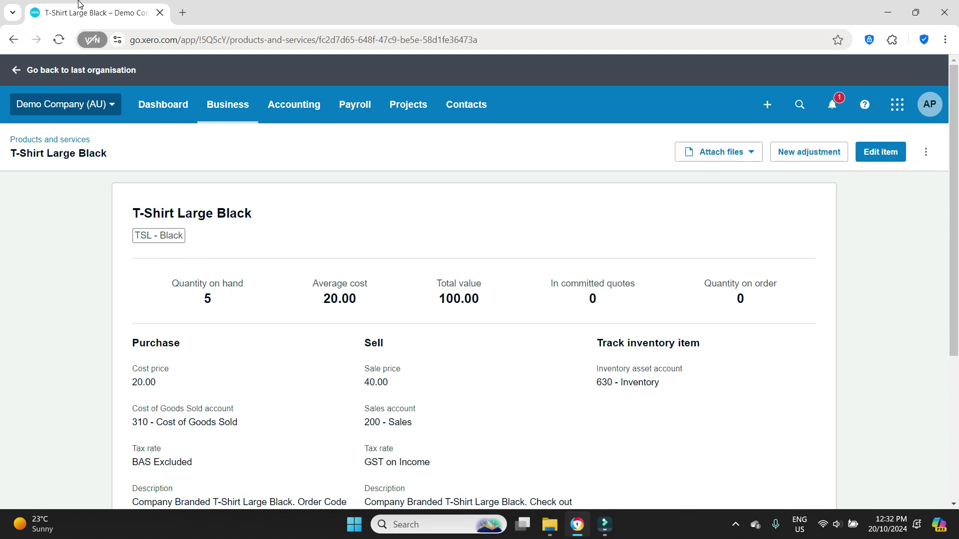
{"action": "right_click", "coordinate": [88, 14]}
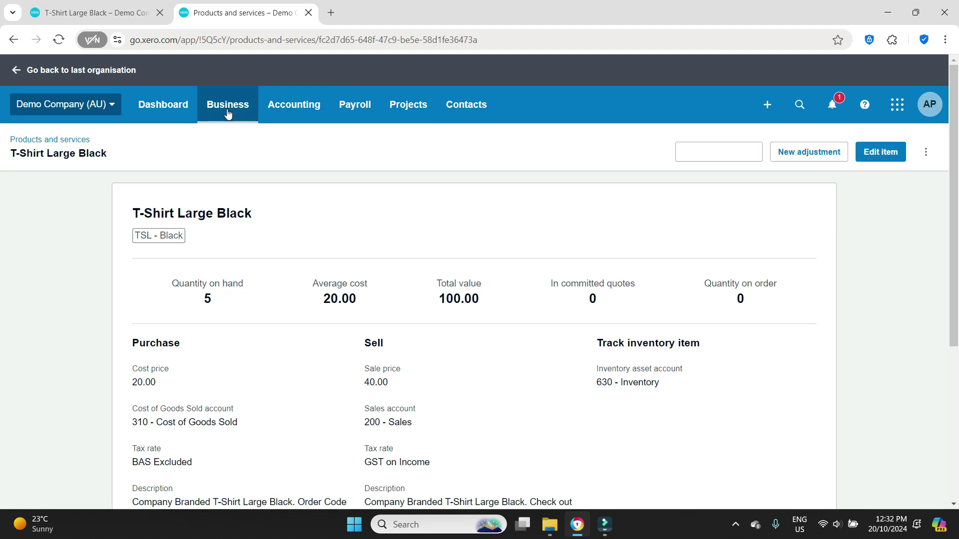
- Start a new sales invoice from Invoices in the second tab, then return to the T-Shirt Large Black tab
{"action": "left_click", "coordinate": [229, 110]}
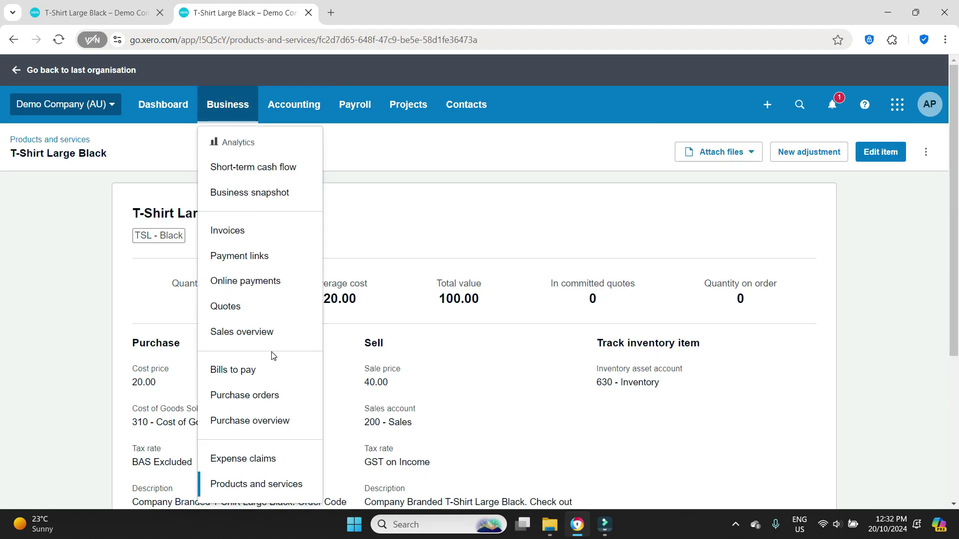
{"action": "left_click", "coordinate": [268, 232]}
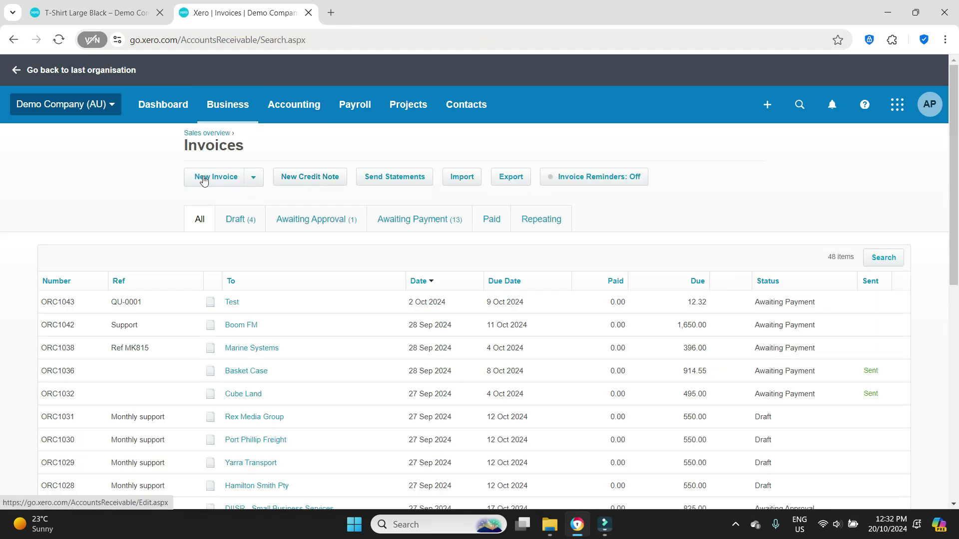
{"action": "left_click", "coordinate": [203, 177]}
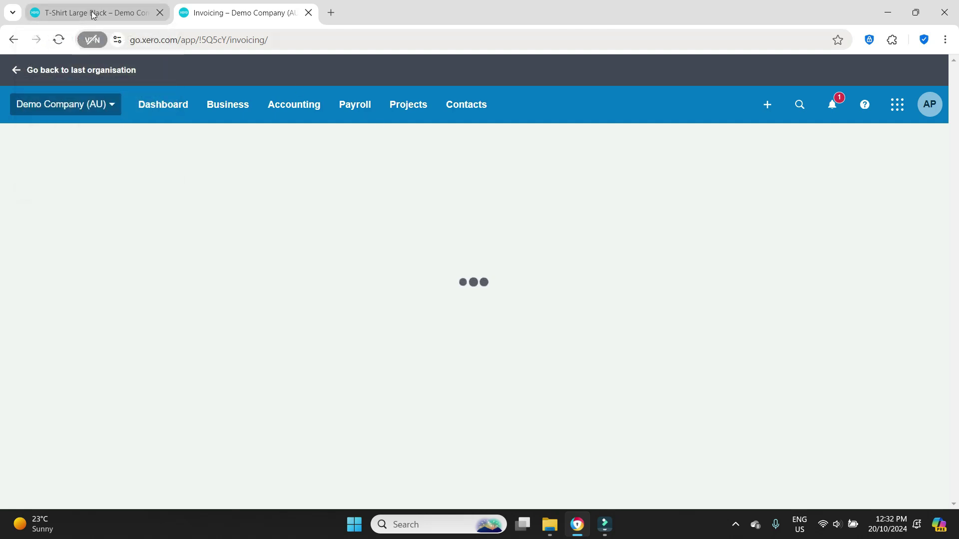
{"action": "left_click", "coordinate": [94, 12]}
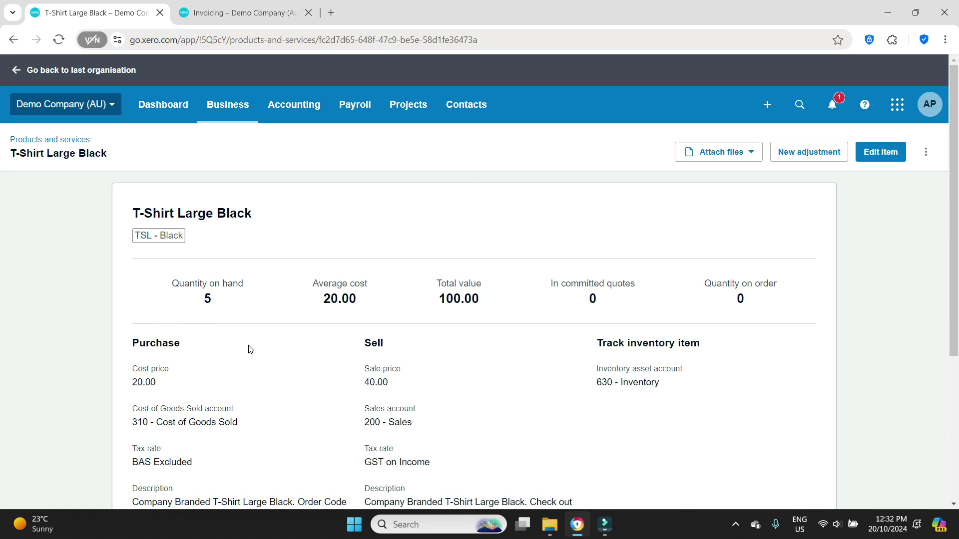
- Address draft invoice ORC1044 to the contact Test, then return to the T-Shirt Large Black tab
{"action": "left_click", "coordinate": [236, 15]}
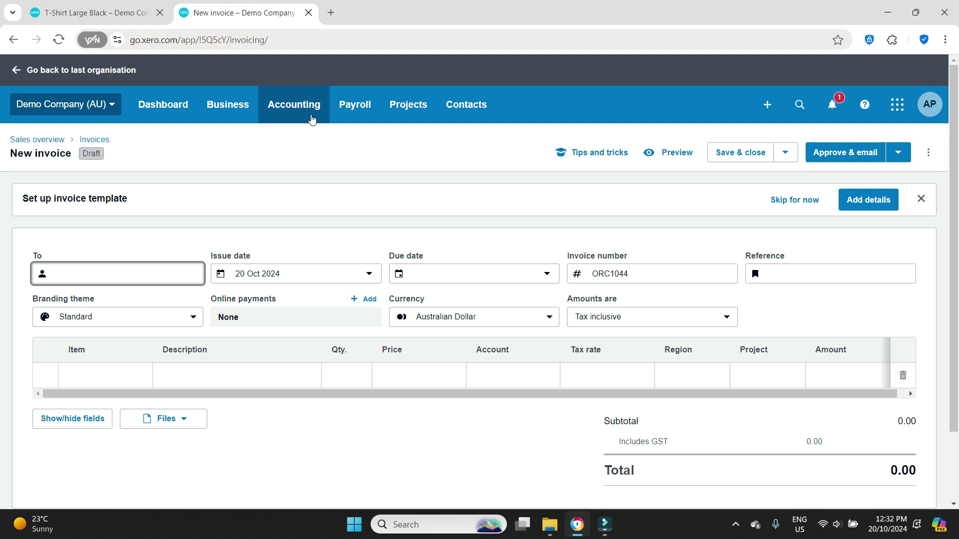
{"action": "type", "text": "tes"}
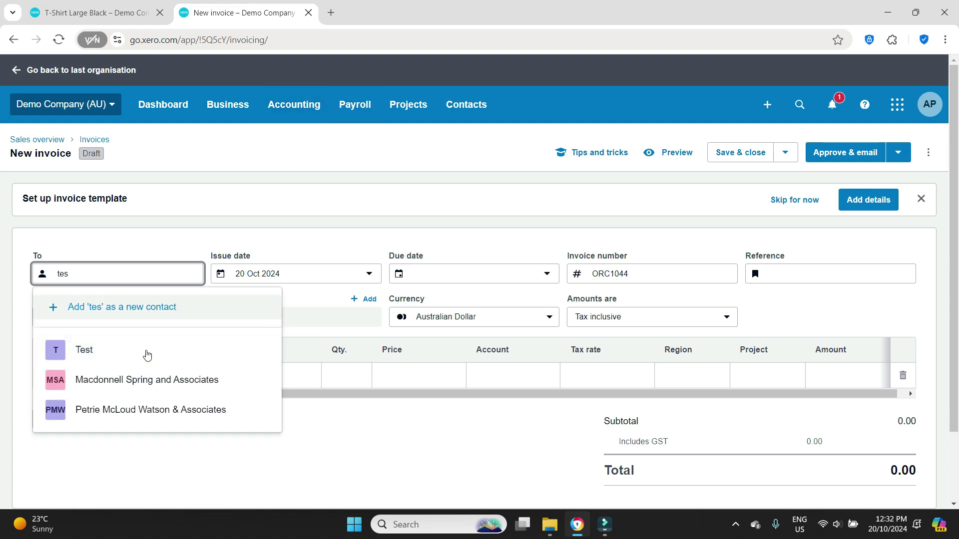
{"action": "left_click", "coordinate": [140, 356]}
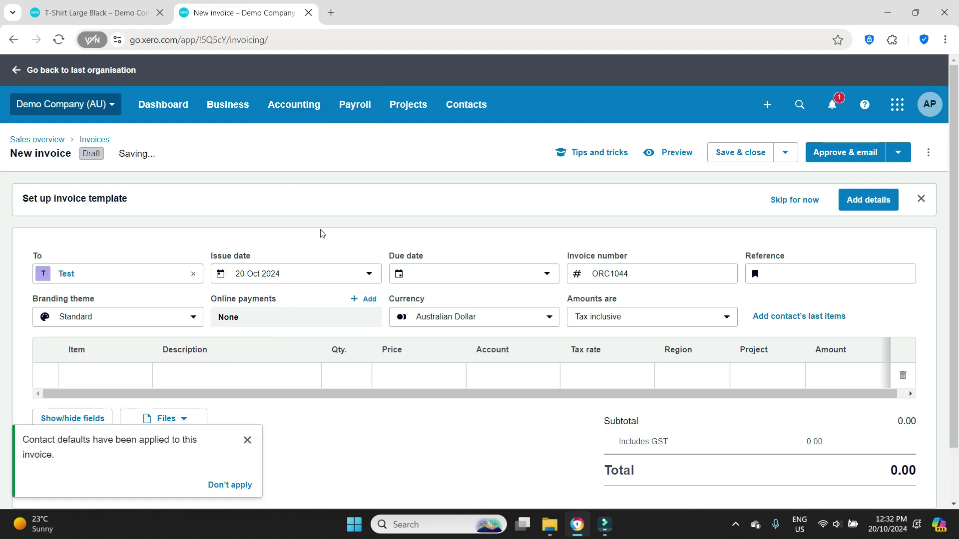
{"action": "left_click", "coordinate": [247, 440]}
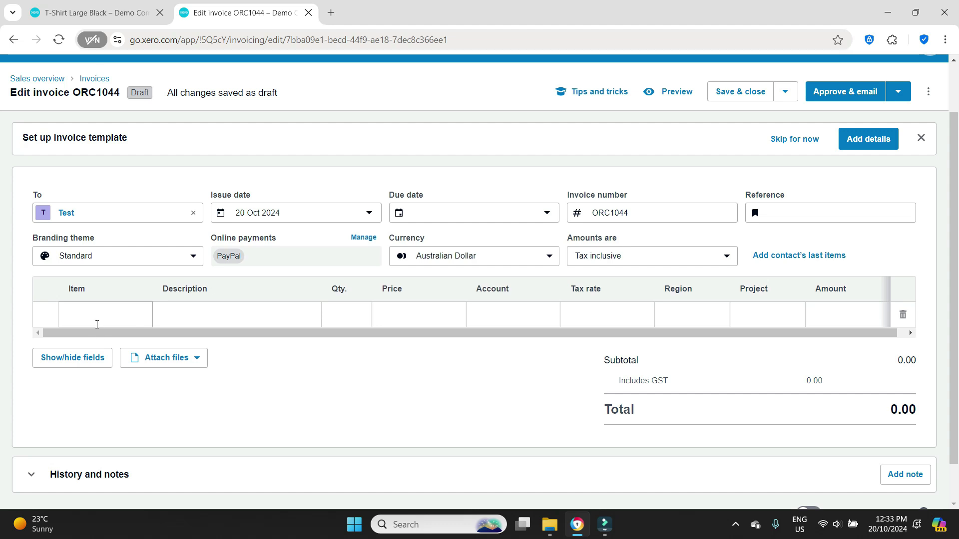
{"action": "left_click", "coordinate": [95, 12]}
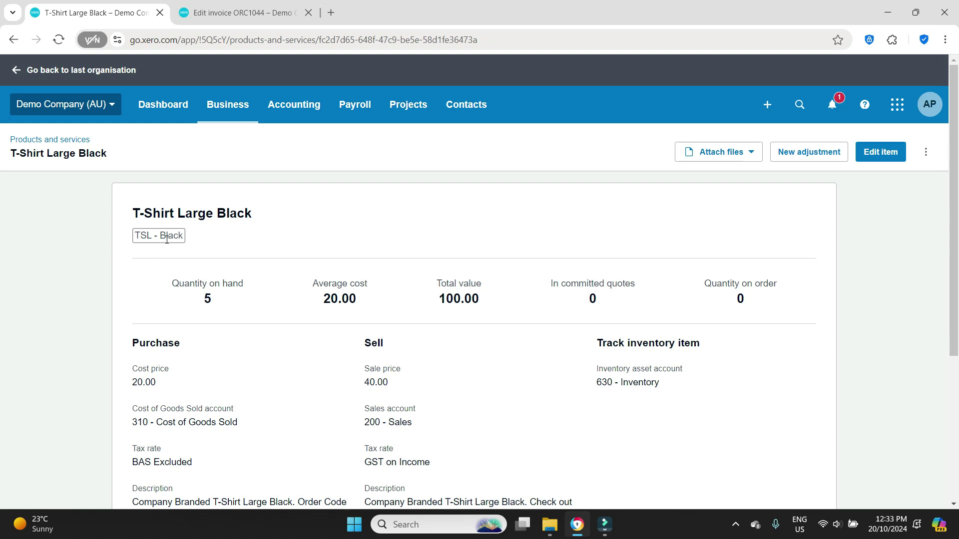
- Add a T-Shirt Large Black line to ORC1044: quantity 10 at 40.00, totalling 400.00
{"action": "left_click", "coordinate": [239, 11]}
{"action": "left_click", "coordinate": [95, 318]}
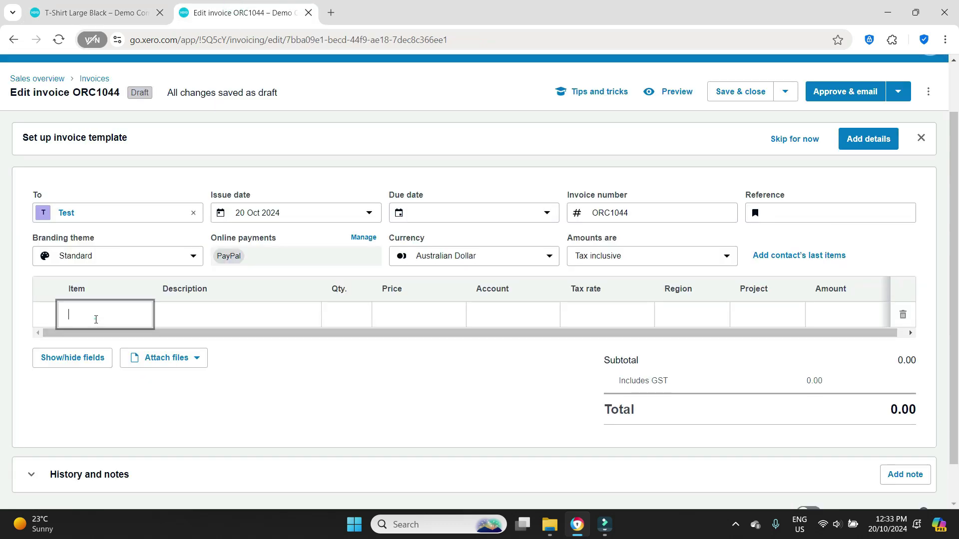
{"action": "type", "text": "tsl"}
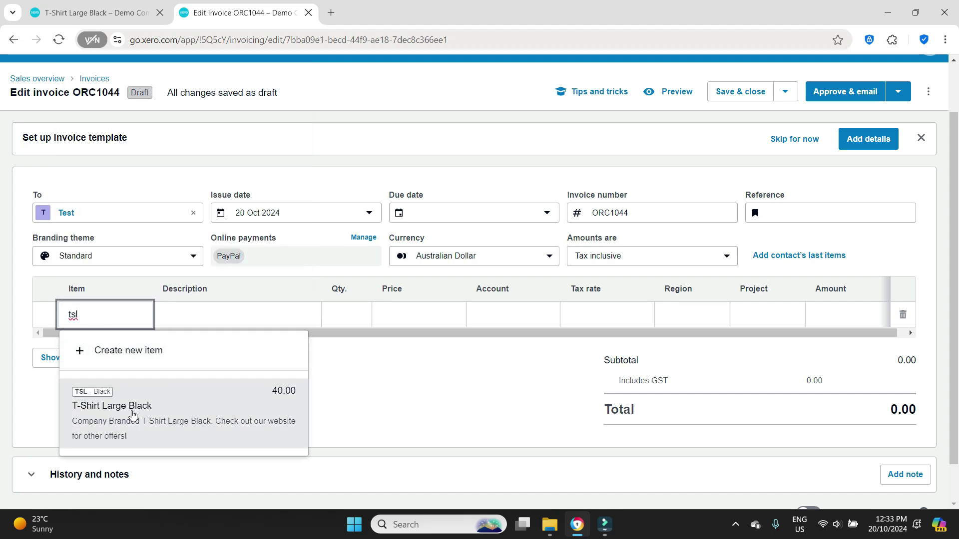
{"action": "left_click", "coordinate": [98, 413]}
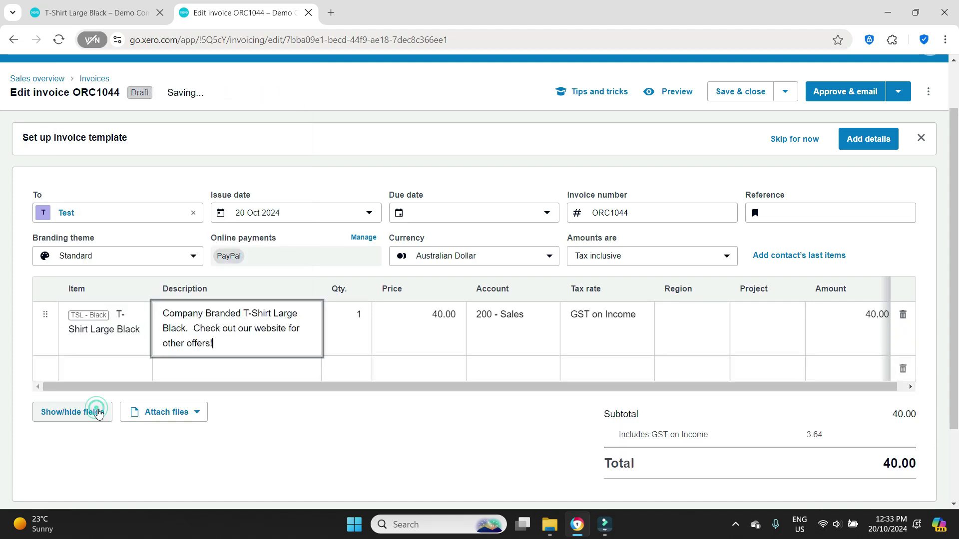
{"action": "left_click", "coordinate": [348, 326]}
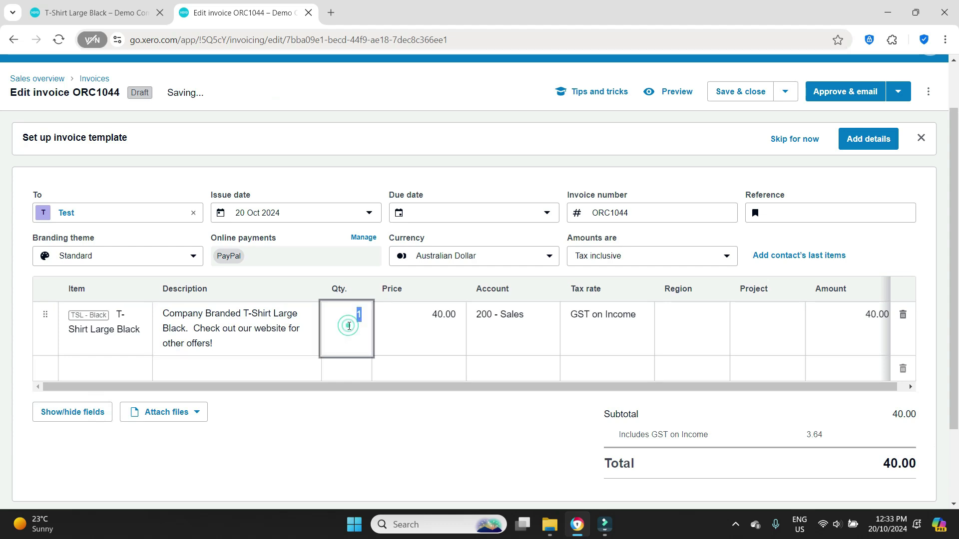
{"action": "type", "text": "1"}
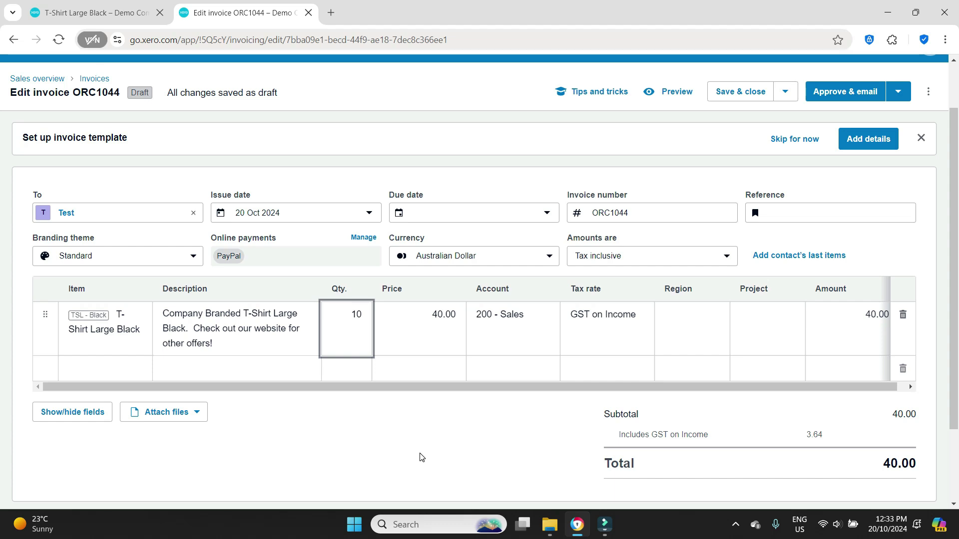
{"action": "key", "text": "Tab"}
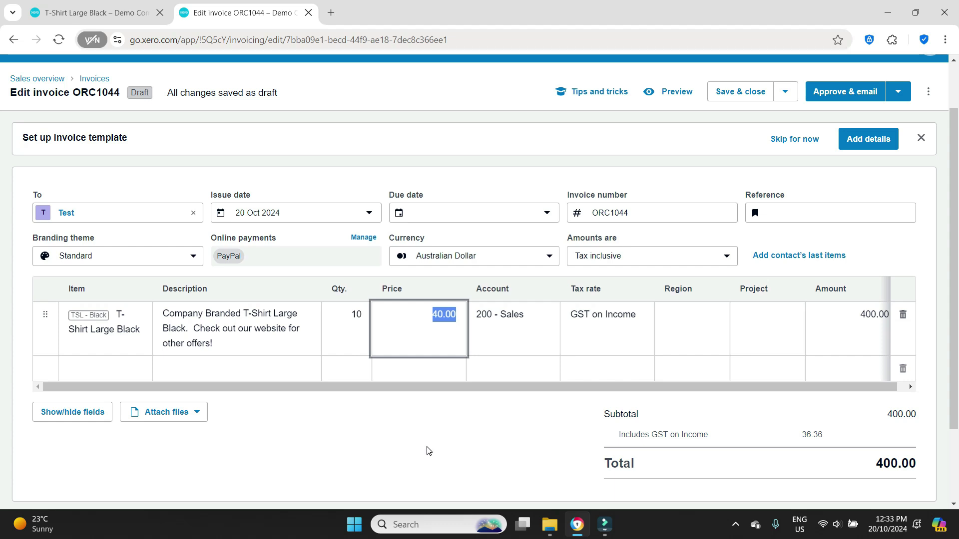
{"action": "key", "text": "Tab"}
{"action": "left_click", "coordinate": [427, 450]}
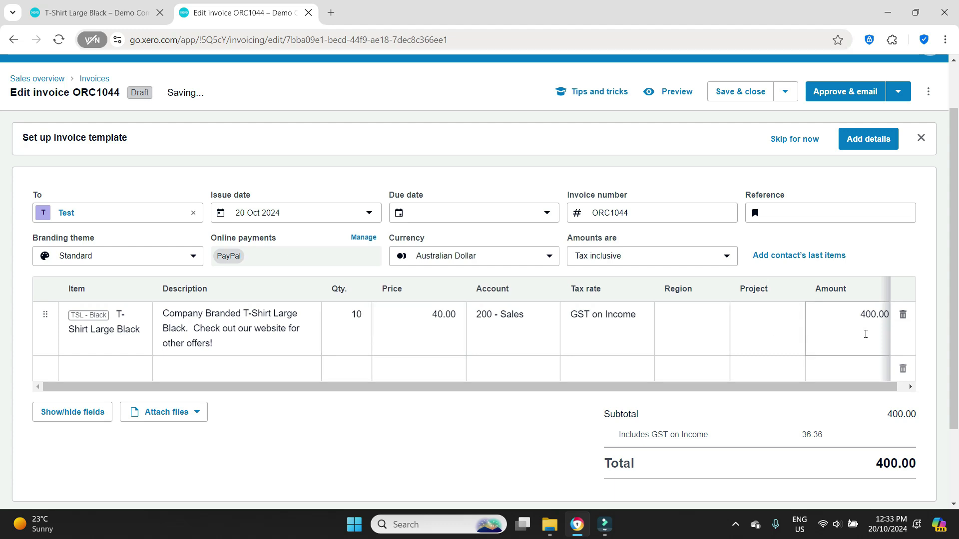
{"action": "scroll", "coordinate": [864, 335], "scroll_direction": "down", "scroll_amount": 1}
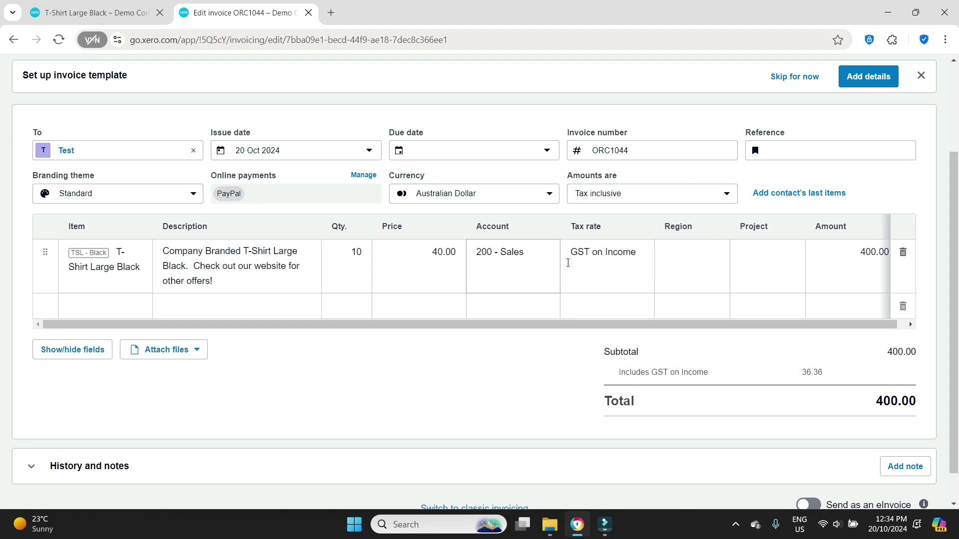
{"action": "scroll", "coordinate": [568, 263], "scroll_direction": "up", "scroll_amount": 2}
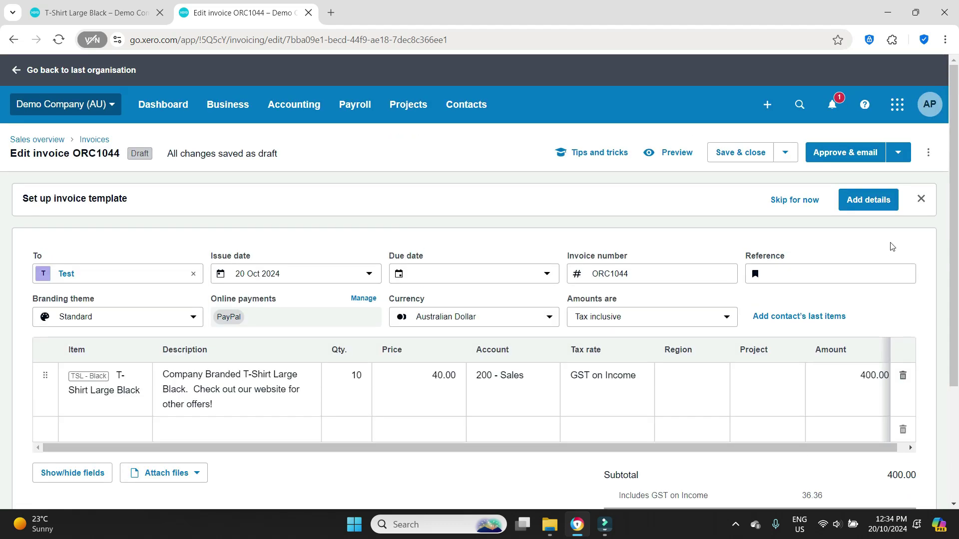
- Set invoice ORC1044's due date to 27 Oct 2024 (in 7 days) and try to approve it
{"action": "left_click", "coordinate": [898, 152]}
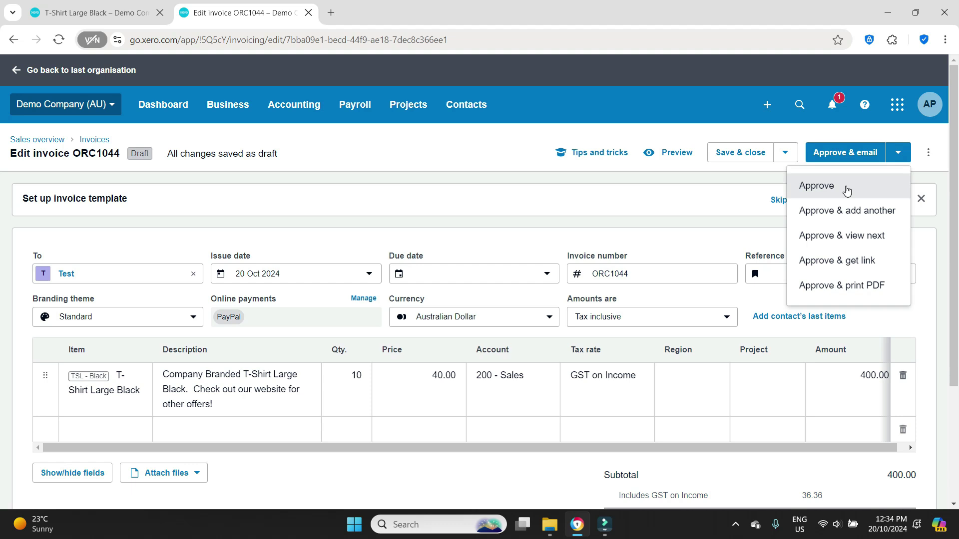
{"action": "left_click", "coordinate": [846, 190]}
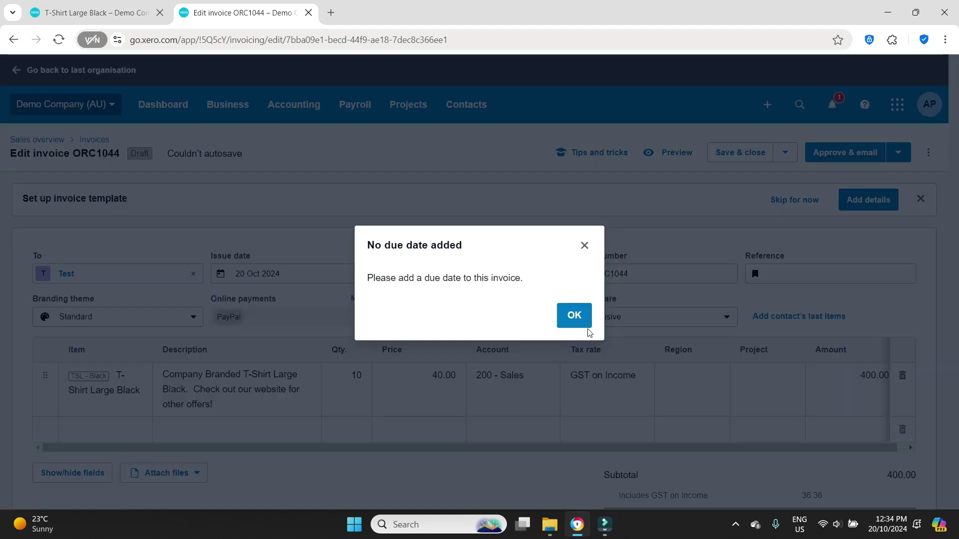
{"action": "left_click", "coordinate": [587, 327]}
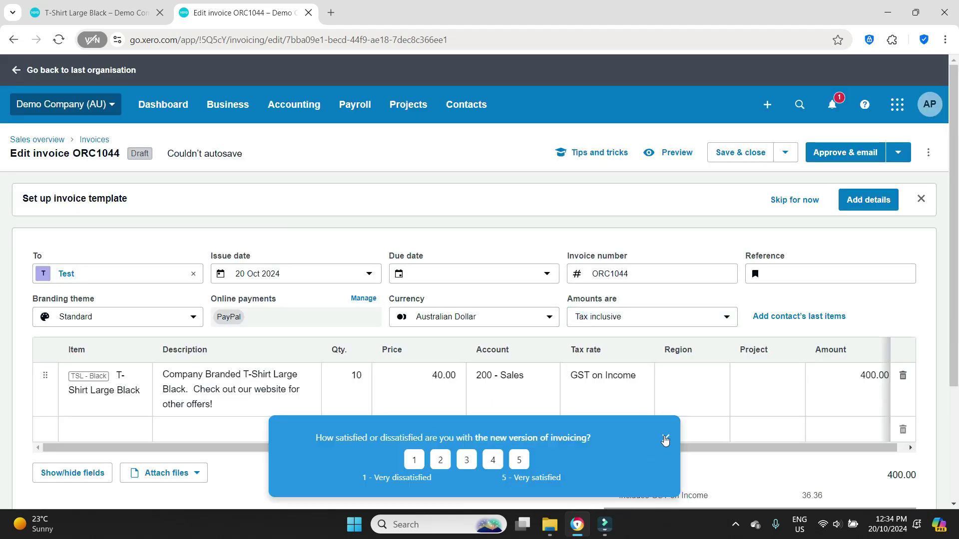
{"action": "left_click", "coordinate": [664, 439]}
{"action": "left_click", "coordinate": [451, 273]}
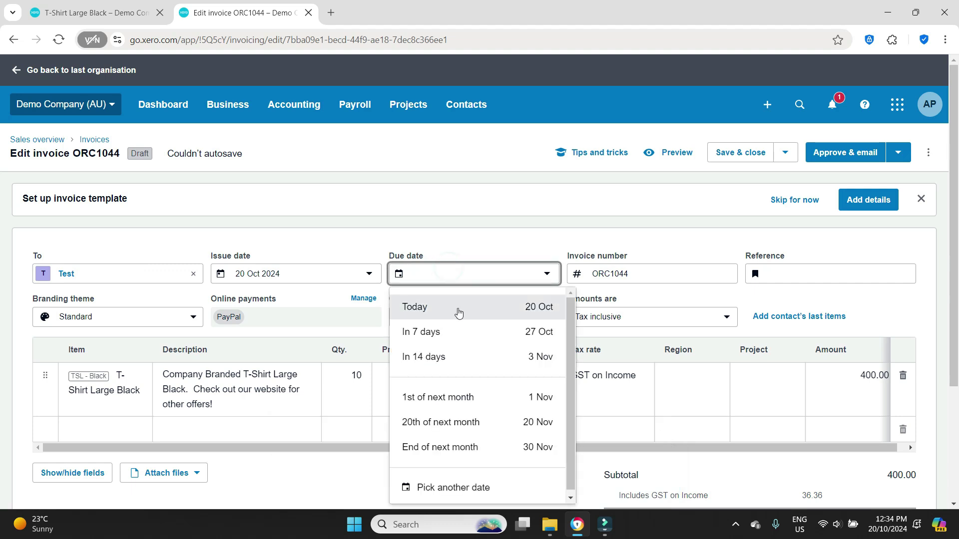
{"action": "left_click", "coordinate": [456, 331]}
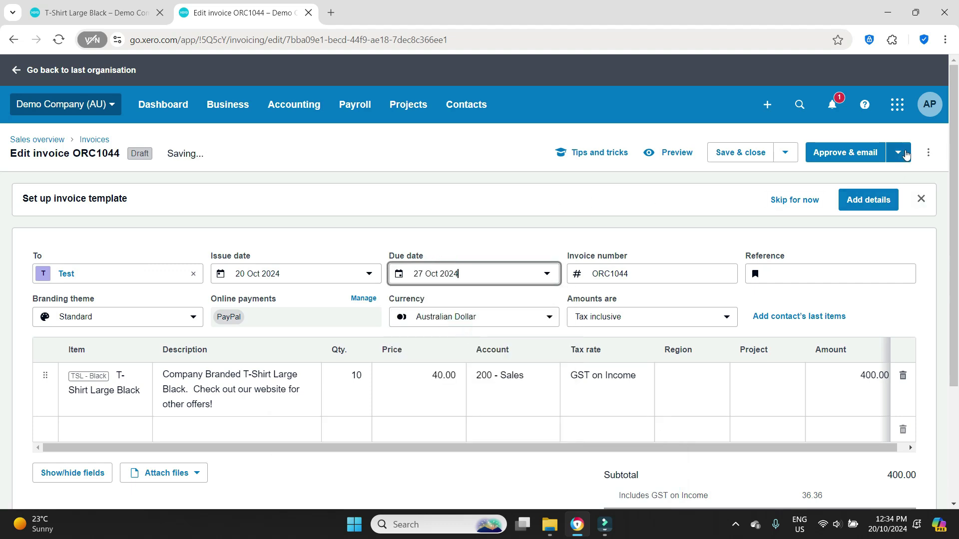
{"action": "left_click", "coordinate": [897, 152]}
{"action": "left_click", "coordinate": [857, 188]}
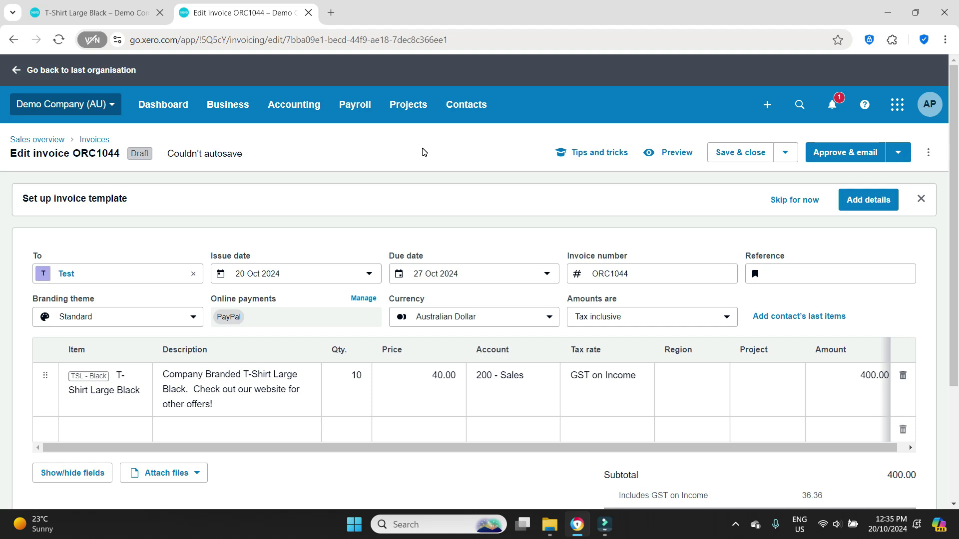
- Return to the T-Shirt Large Black item page and close the invoicing feedback survey
{"action": "left_click", "coordinate": [101, 12]}
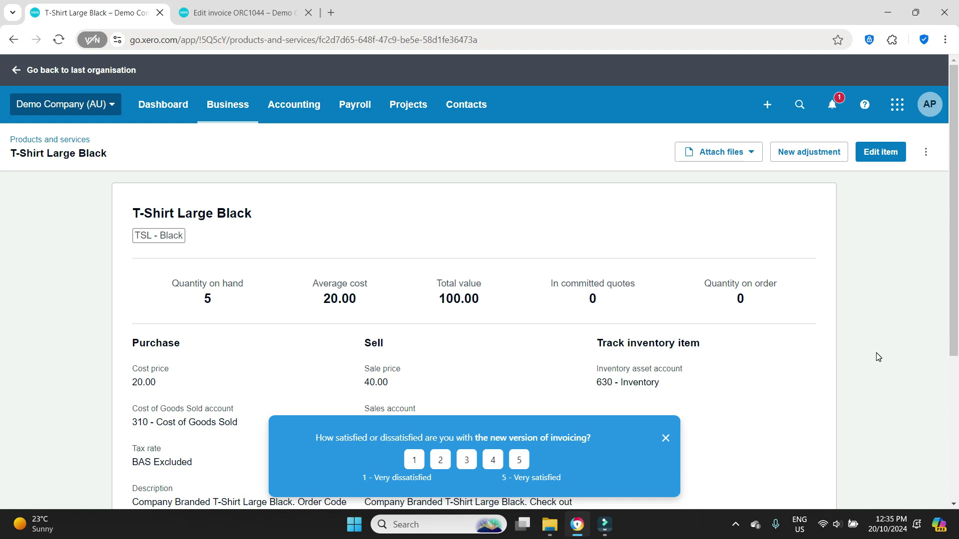
{"action": "left_click", "coordinate": [669, 440]}
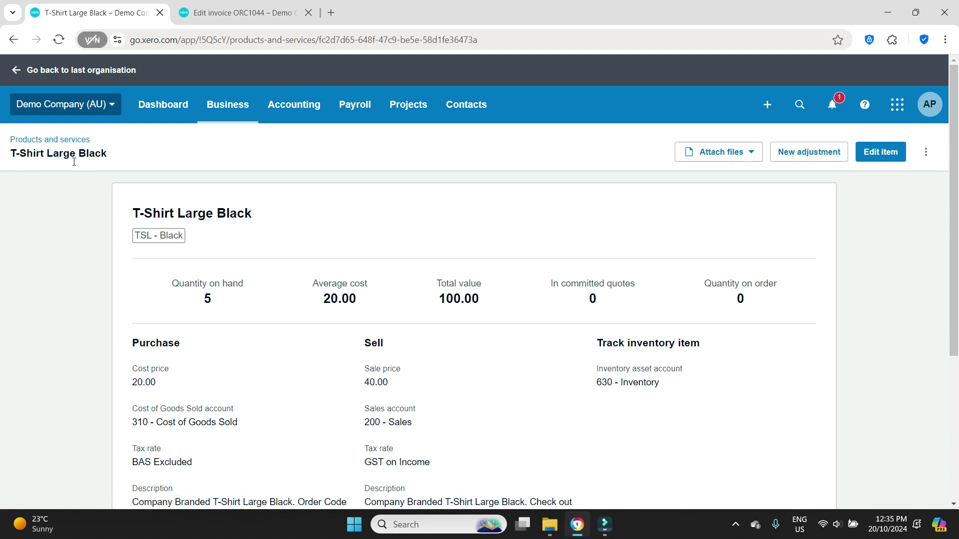
- Create a new adjustment increasing T-Shirt Large Black quantity by 5, giving 10.00 on hand
{"action": "left_click", "coordinate": [834, 153]}
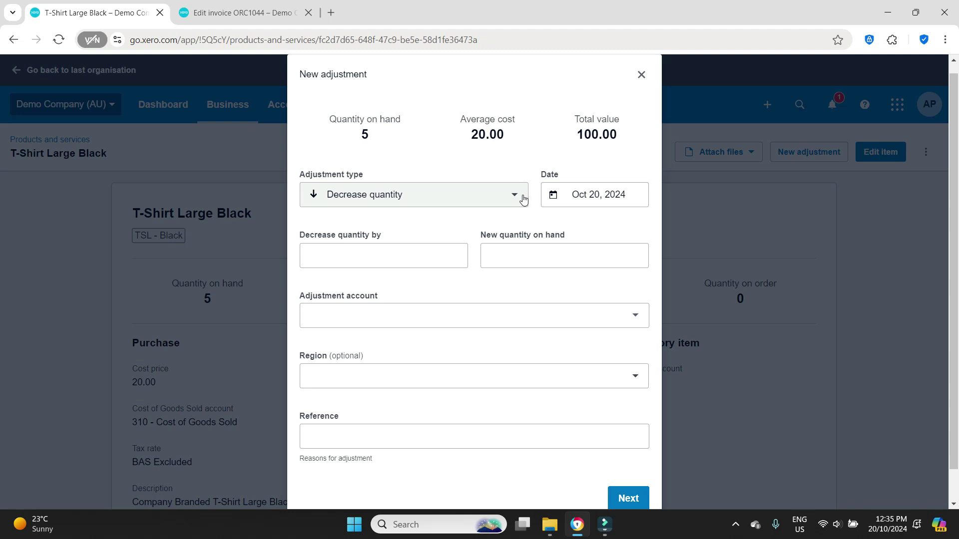
{"action": "left_click", "coordinate": [514, 195]}
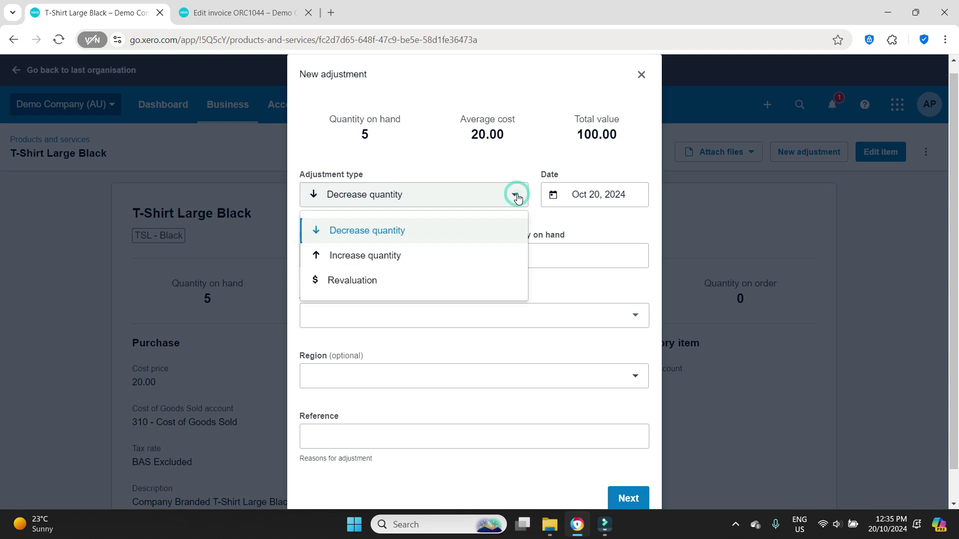
{"action": "left_click", "coordinate": [414, 256]}
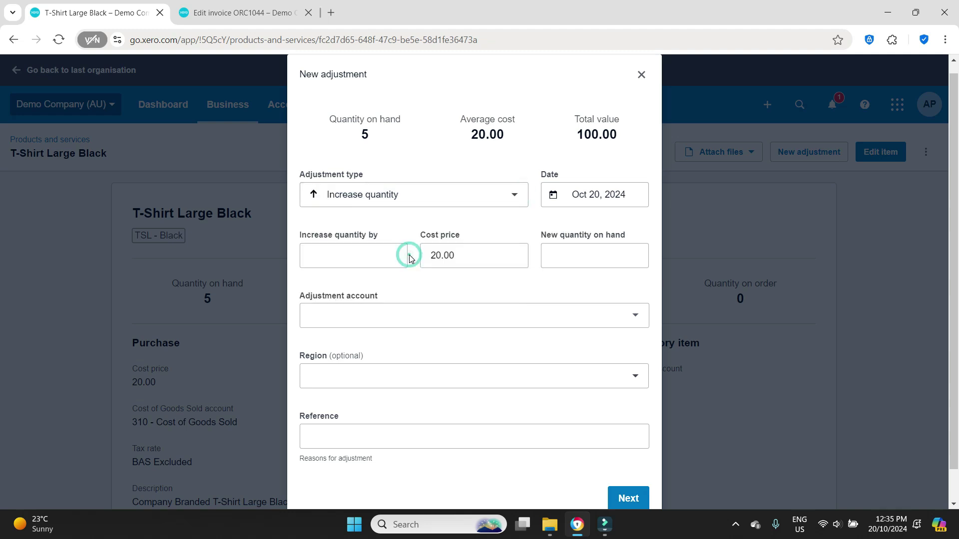
{"action": "left_click", "coordinate": [371, 250]}
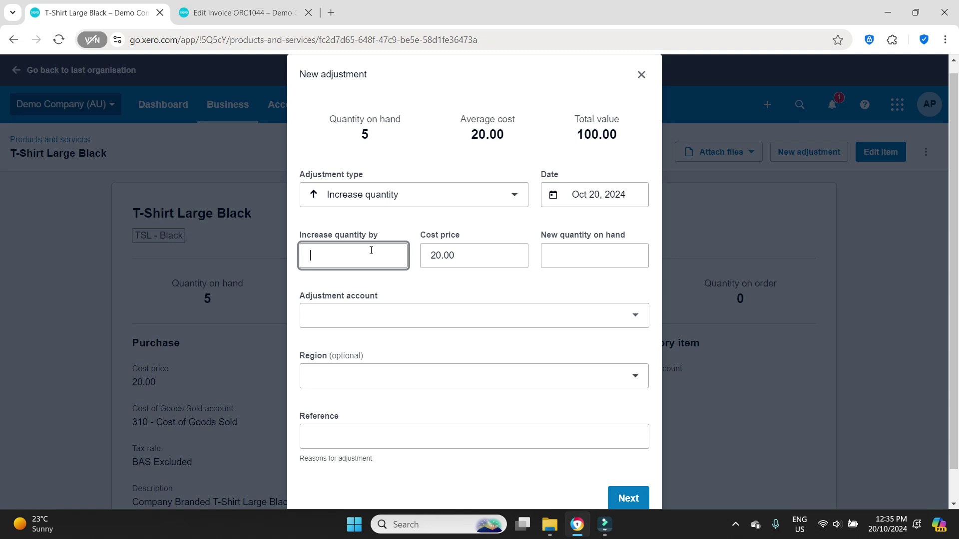
{"action": "type", "text": "5"}
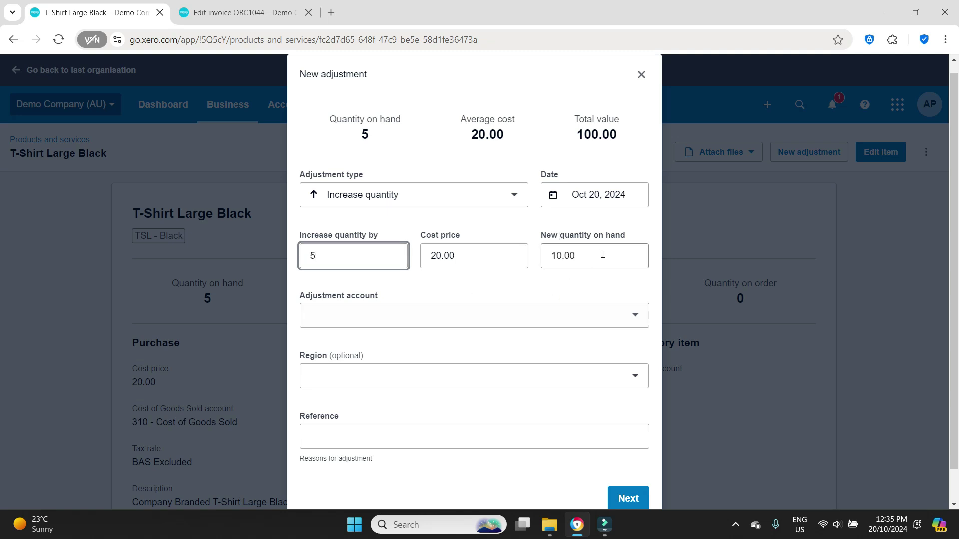
{"action": "key", "text": "Tab"}
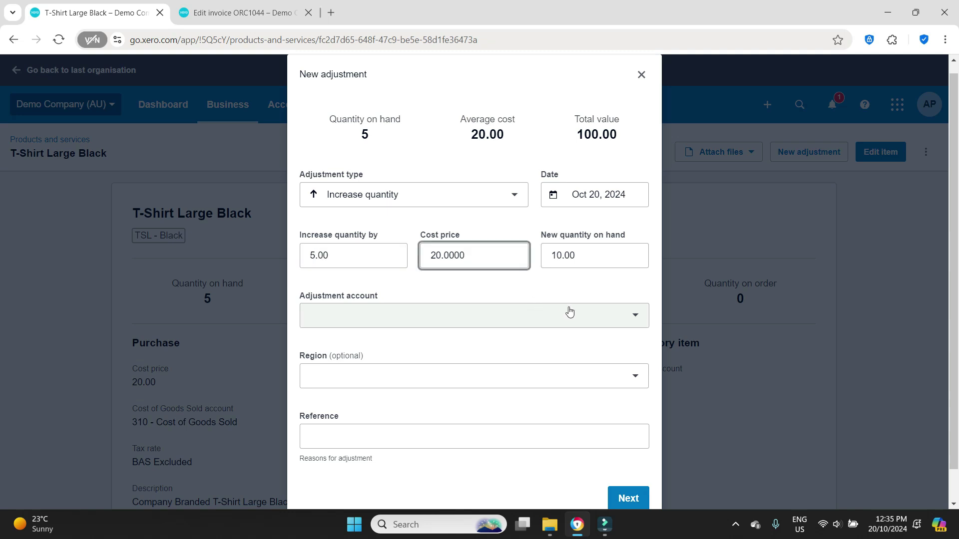
{"action": "left_click", "coordinate": [605, 323]}
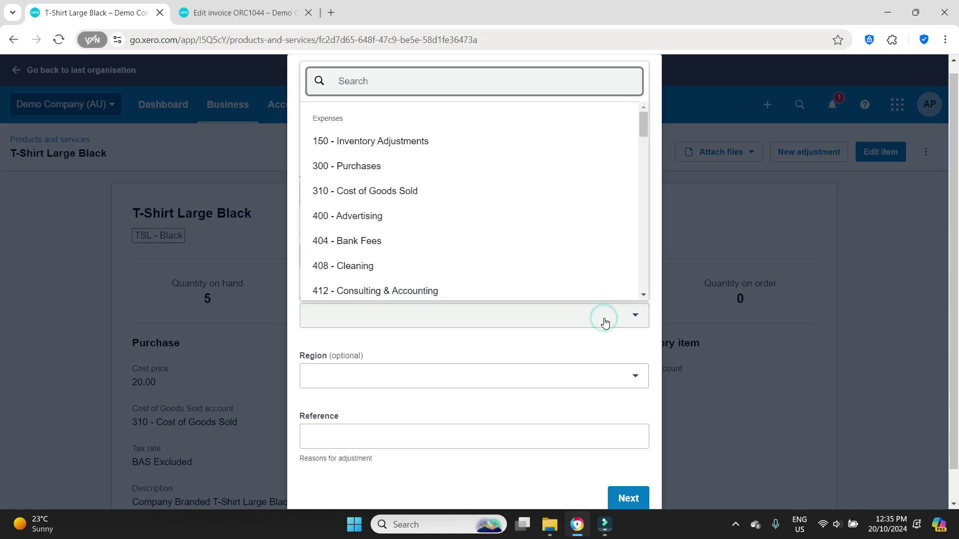
{"action": "left_click", "coordinate": [568, 339]}
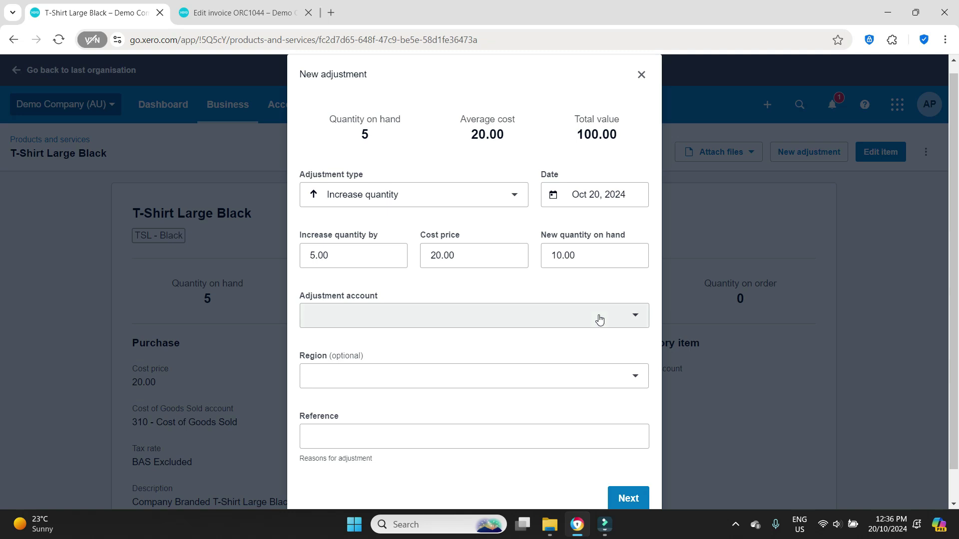
- Charge the adjustment to 150 - Inventory Adjustments, referenced 'To bring SOH to correct amount - 10 items'
{"action": "left_click", "coordinate": [599, 319]}
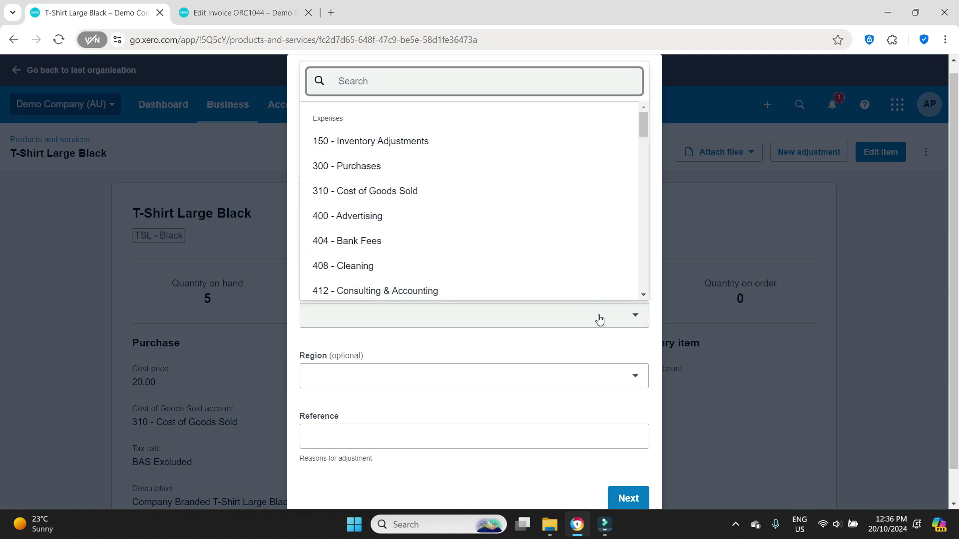
{"action": "left_click", "coordinate": [469, 141]}
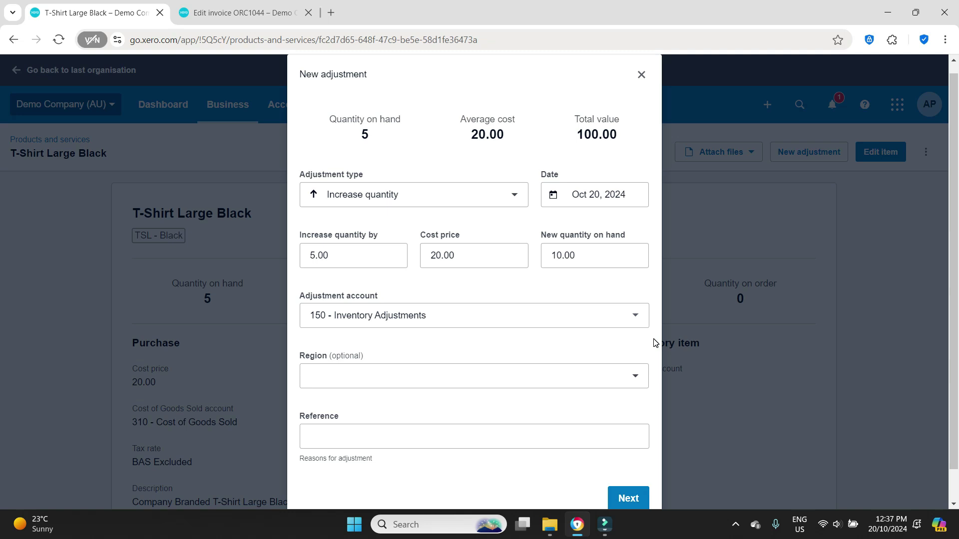
{"action": "scroll", "coordinate": [655, 343], "scroll_direction": "down", "scroll_amount": 1}
{"action": "left_click", "coordinate": [395, 402]}
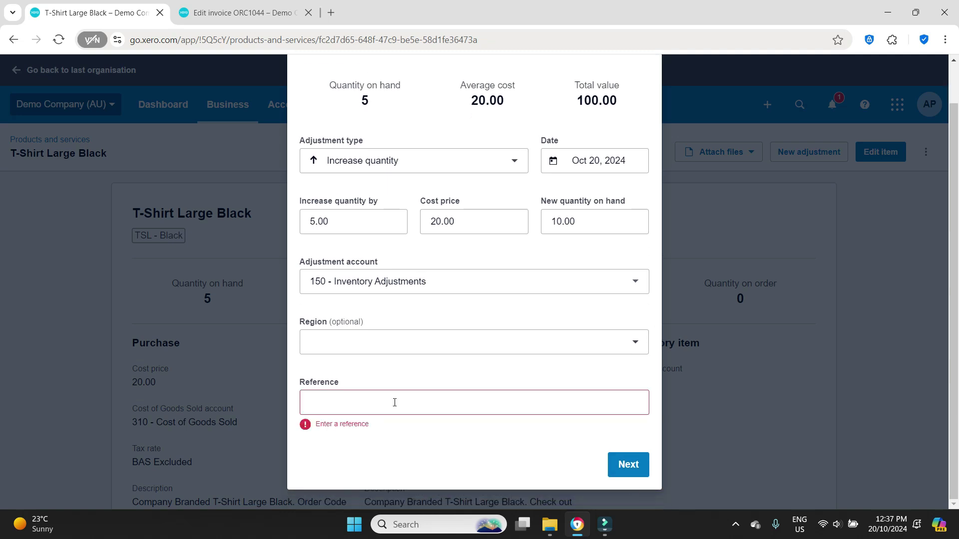
{"action": "left_click", "coordinate": [394, 403]}
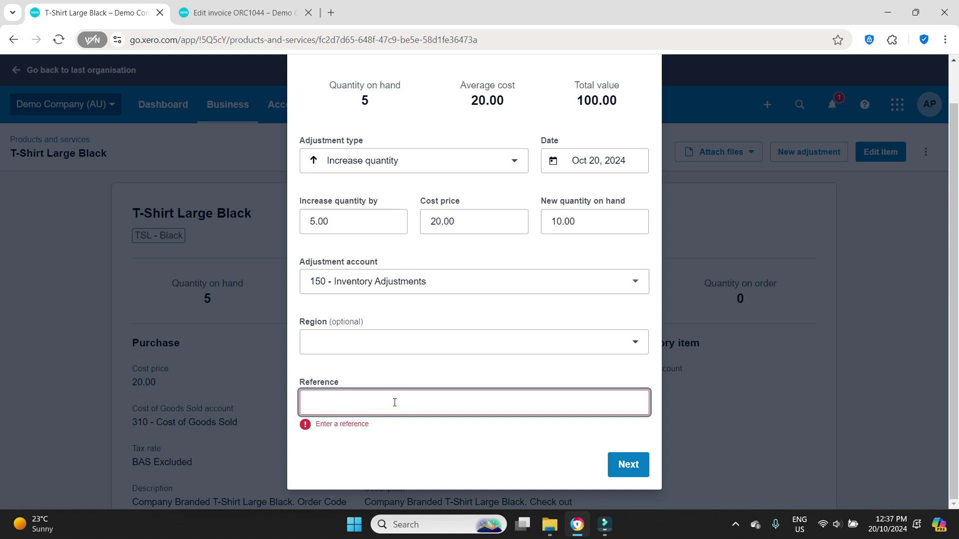
{"action": "left_click", "coordinate": [394, 403]}
{"action": "type", "text": "To b"}
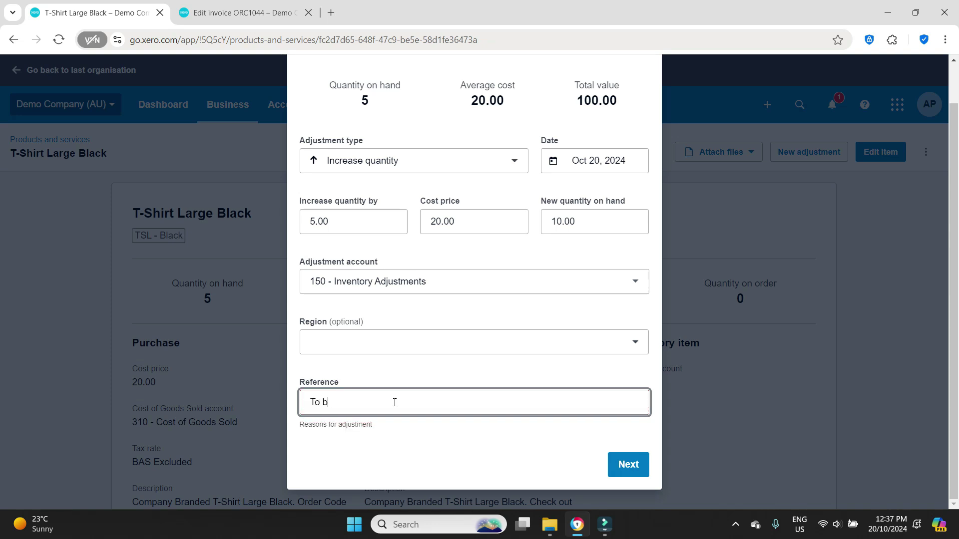
{"action": "type", "text": "ring SOH to correct amou"}
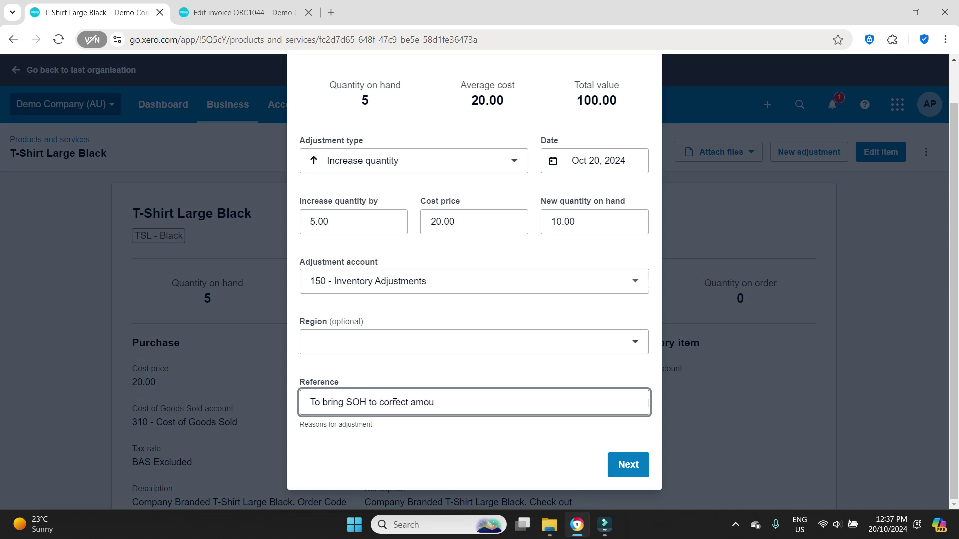
{"action": "type", "text": "nt - 10 items"}
- Review and post the stock adjustment, leaving 10 on hand worth 200.00
{"action": "left_click", "coordinate": [509, 460]}
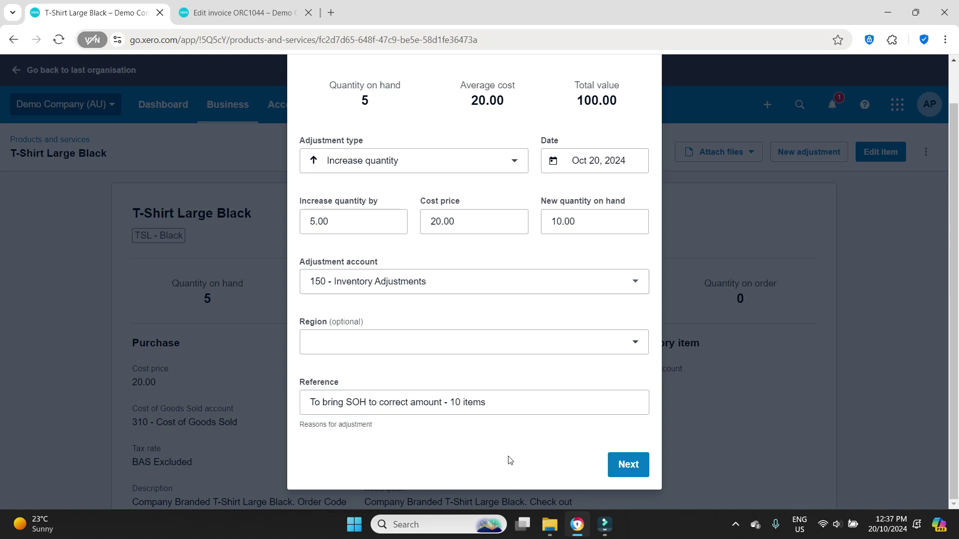
{"action": "left_click", "coordinate": [630, 466]}
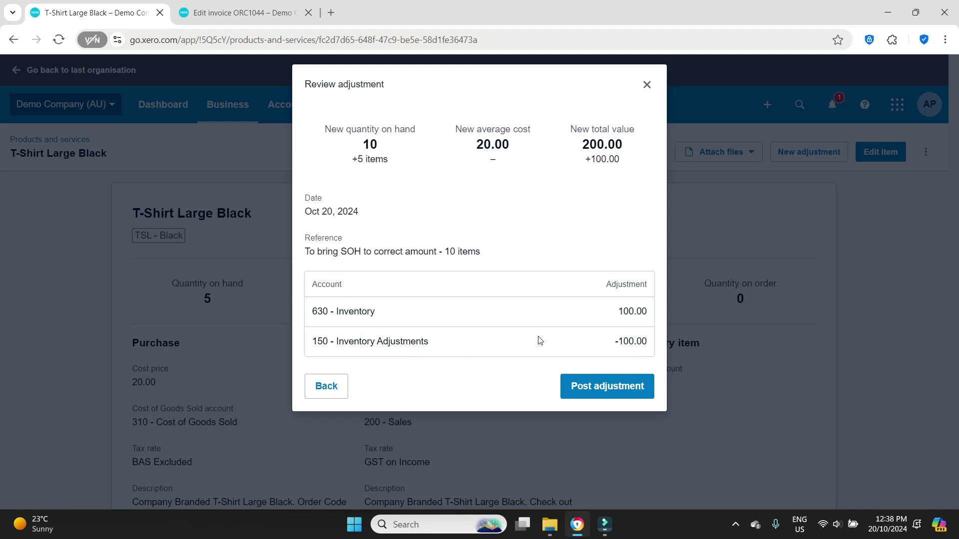
{"action": "left_click", "coordinate": [617, 392]}
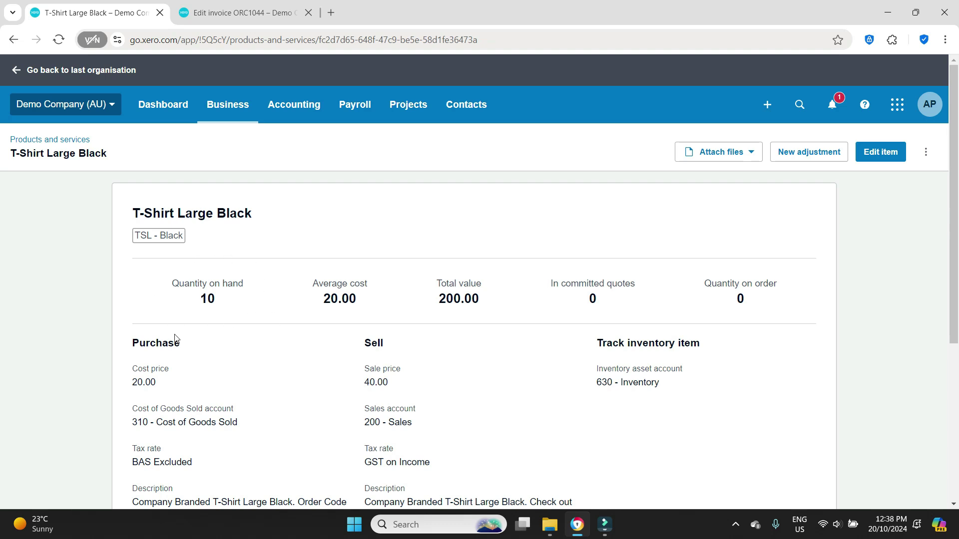
- Approve invoice ORC1044 without emailing, then reload the T-Shirt Large Black item showing 0 on hand
{"action": "left_click", "coordinate": [232, 16]}
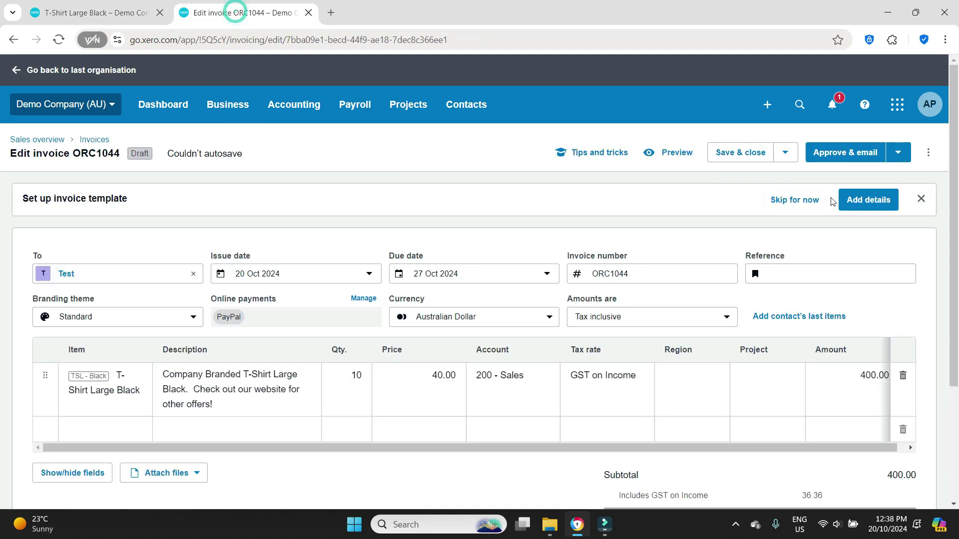
{"action": "left_click", "coordinate": [897, 155]}
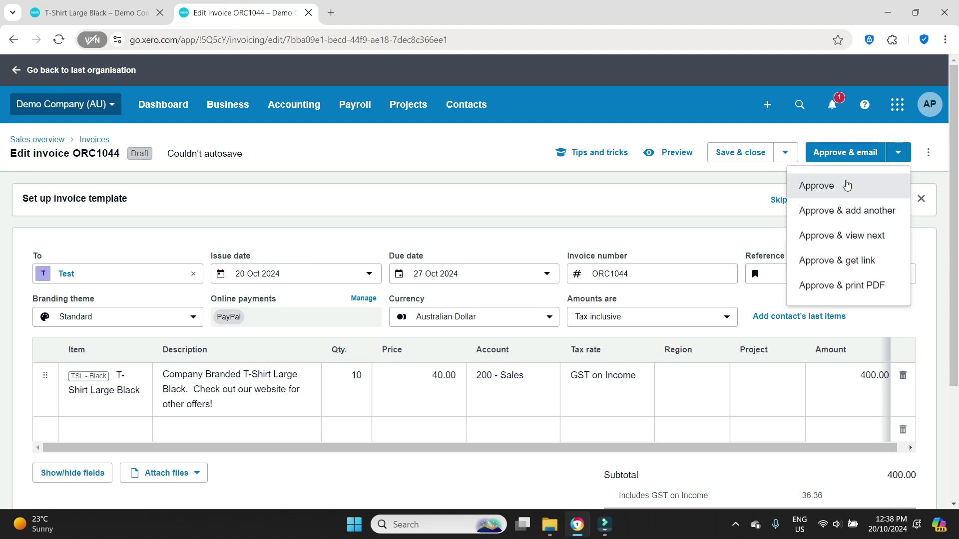
{"action": "left_click", "coordinate": [843, 187]}
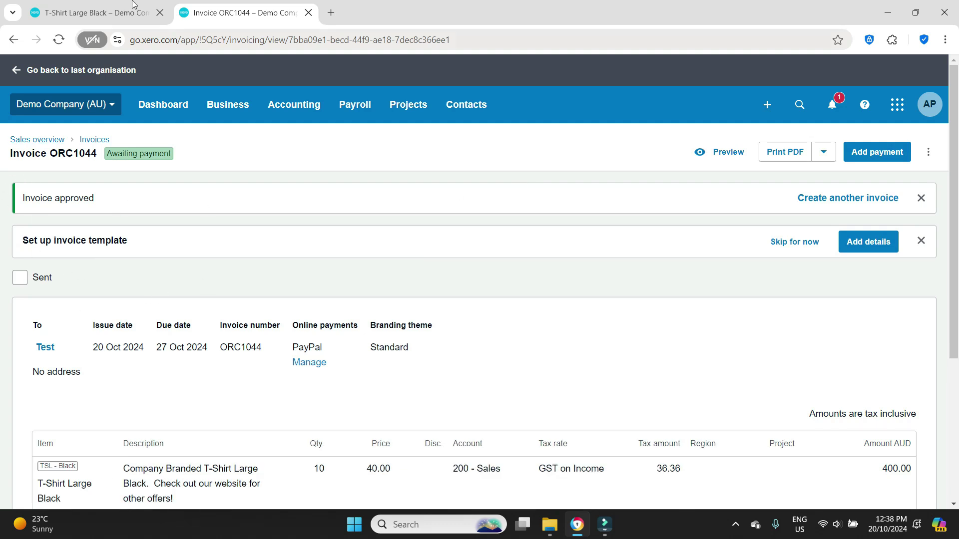
{"action": "left_click", "coordinate": [72, 11]}
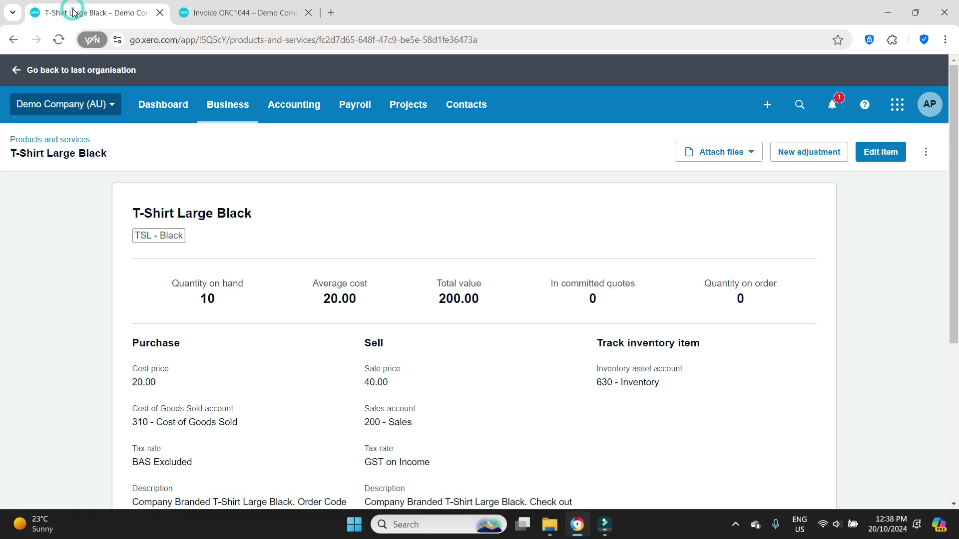
{"action": "left_click", "coordinate": [60, 42]}
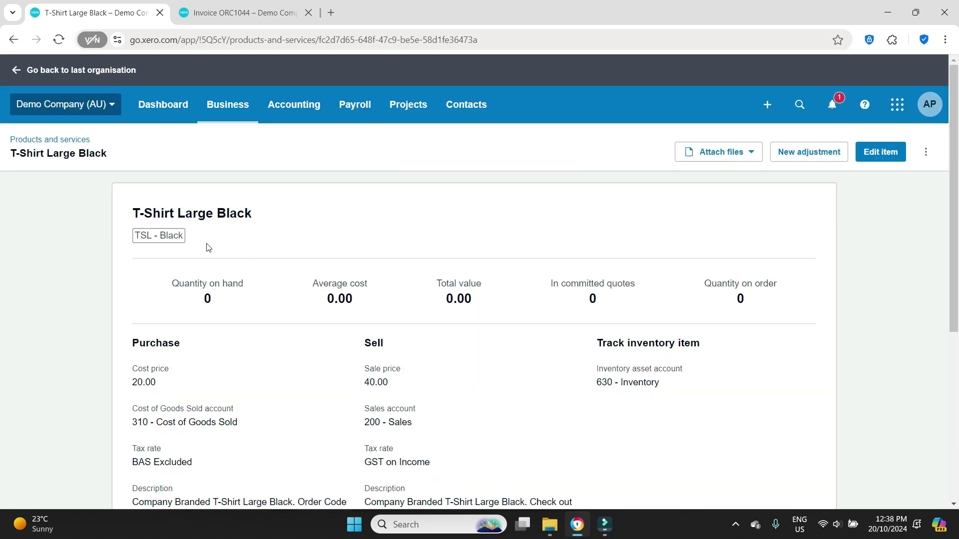
- From the ORC1044 invoice tab, run the Profit and Loss report and find the (150.00) Inventory Adjustments link
{"action": "left_click", "coordinate": [266, 17]}
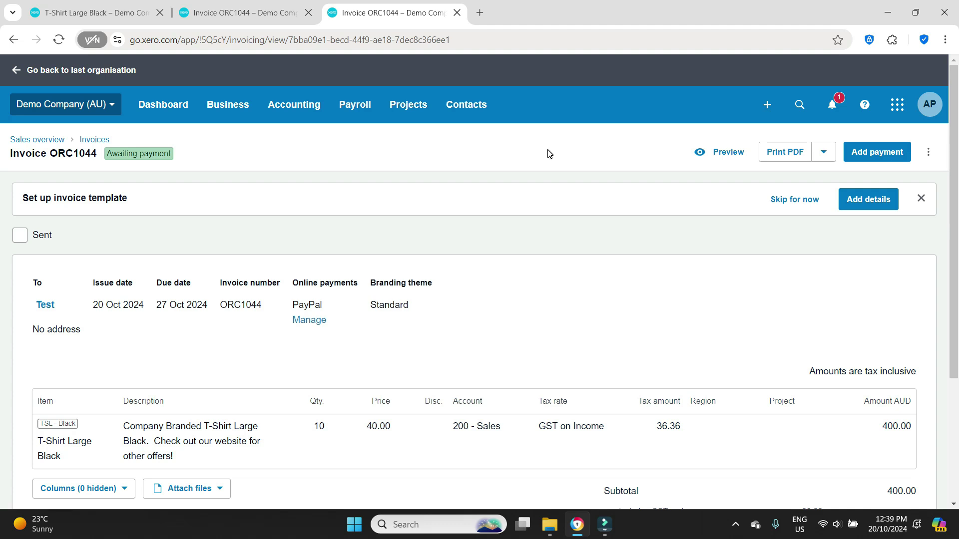
{"action": "left_click", "coordinate": [304, 108]}
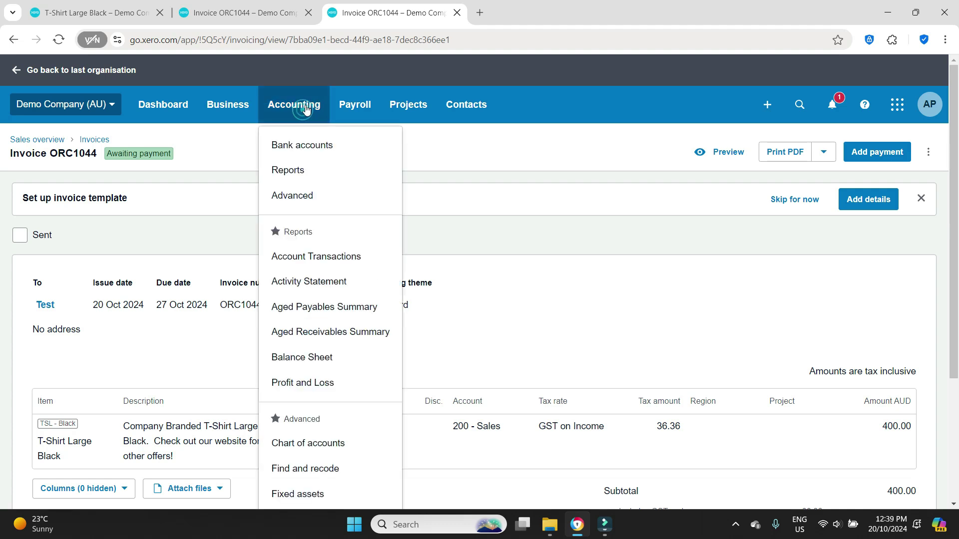
{"action": "left_click", "coordinate": [342, 382]}
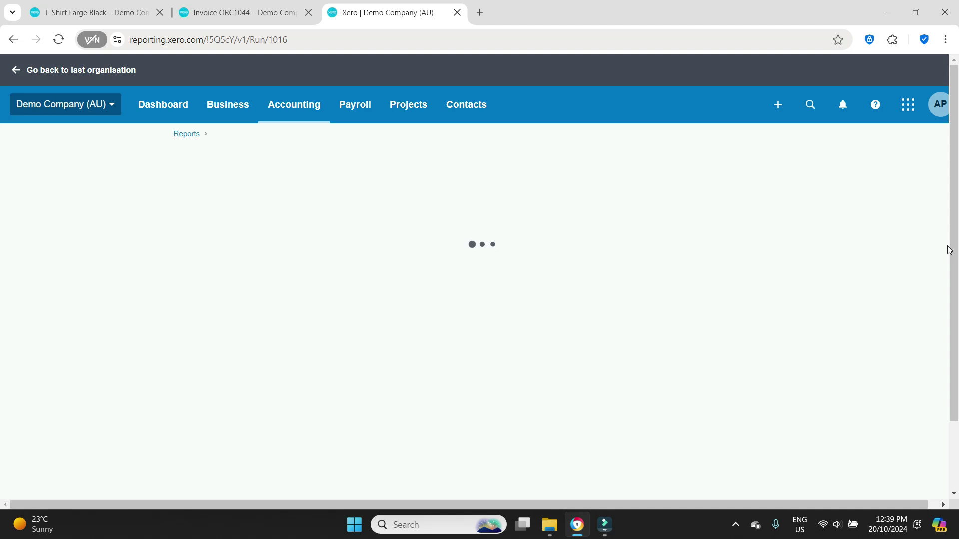
{"action": "scroll", "coordinate": [949, 249], "scroll_direction": "down", "scroll_amount": 2}
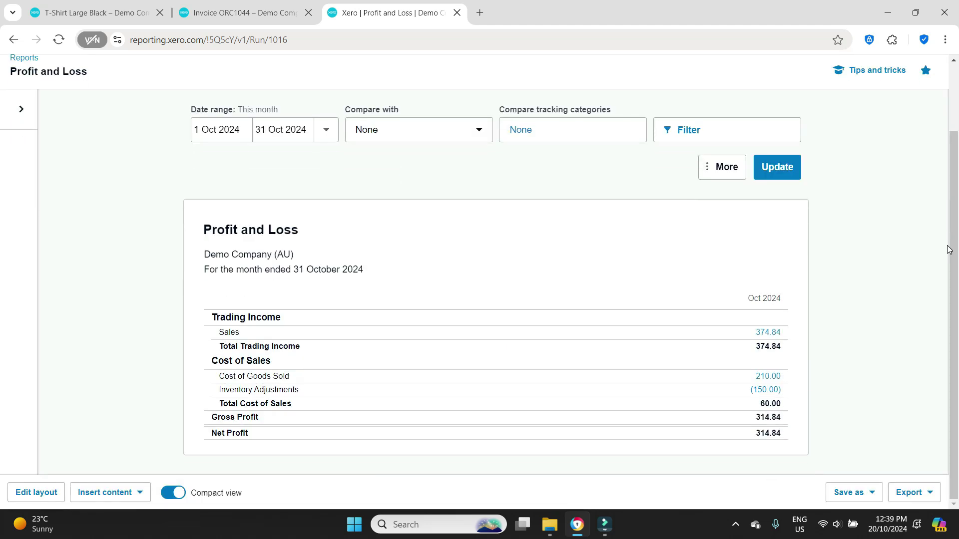
{"action": "right_click", "coordinate": [761, 394]}
- Open the (150.00) Inventory Adjustments transactions in a new browser tab
{"action": "left_click", "coordinate": [838, 246]}
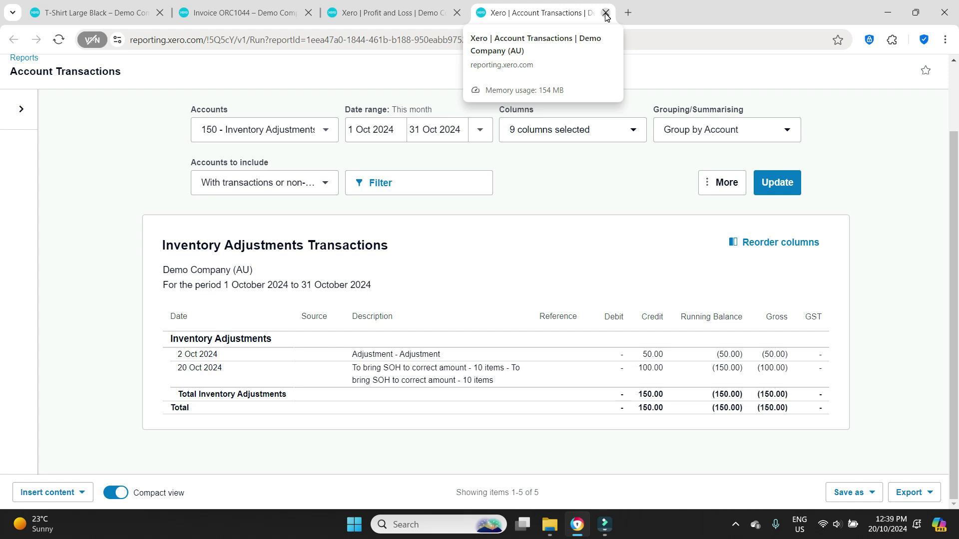
- Go back to the Profit and Loss tab showing Net Profit of 314.84
{"action": "left_click", "coordinate": [383, 11]}
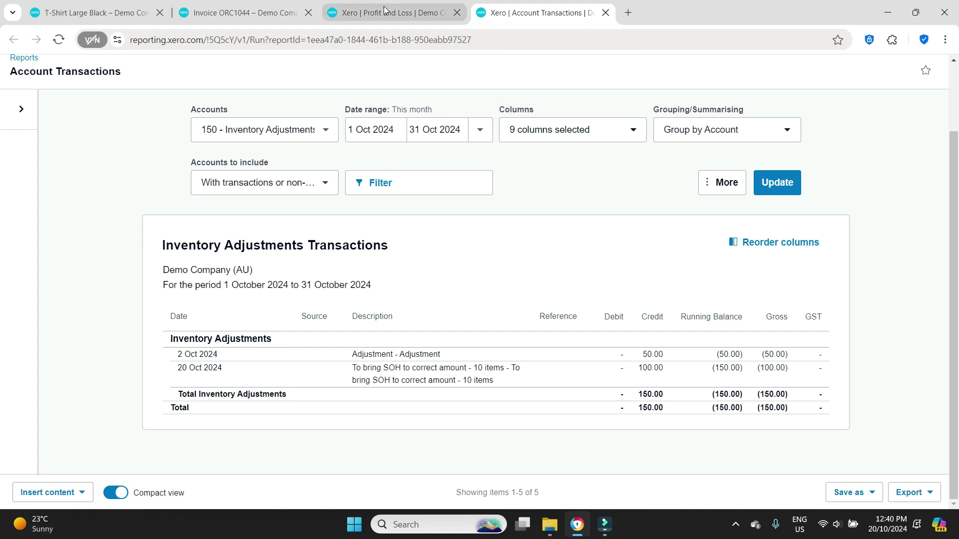